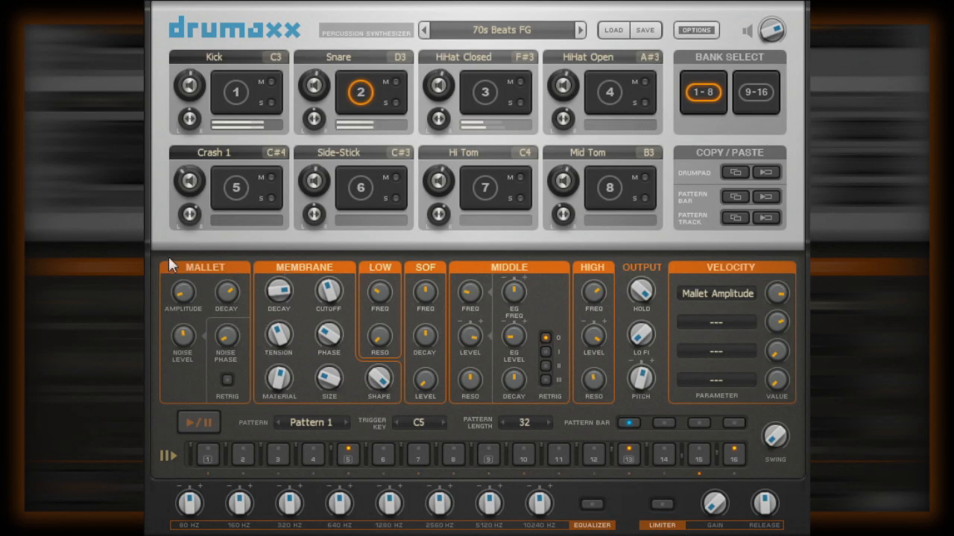
Step: Solo the Snare pad, raise its mallet amplitude to slightly above the middle, and adjust its mallet decay
click(397, 102)
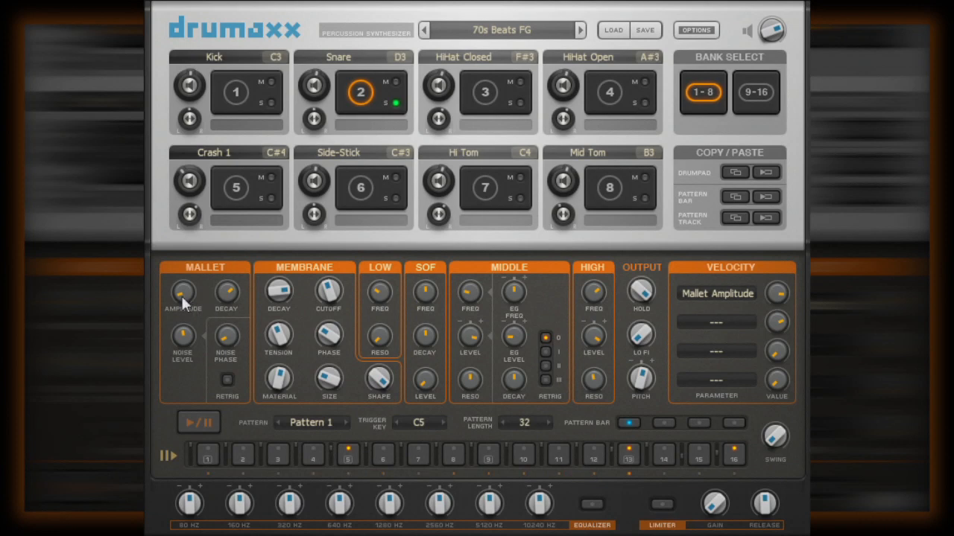
mouse_move(184, 302)
drag(181, 293, 149, 175)
drag(181, 291, 181, 280)
drag(183, 296, 150, 358)
drag(226, 291, 231, 334)
Step: Adjust the Snare's mallet noise level and raise its noise phase while trying out the Retrig option
mouse_move(188, 336)
mouse_down()
mouse_move(189, 258)
mouse_move(187, 390)
mouse_move(187, 335)
mouse_up()
click(228, 379)
mouse_move(183, 337)
mouse_down()
mouse_move(183, 316)
mouse_move(183, 336)
mouse_up()
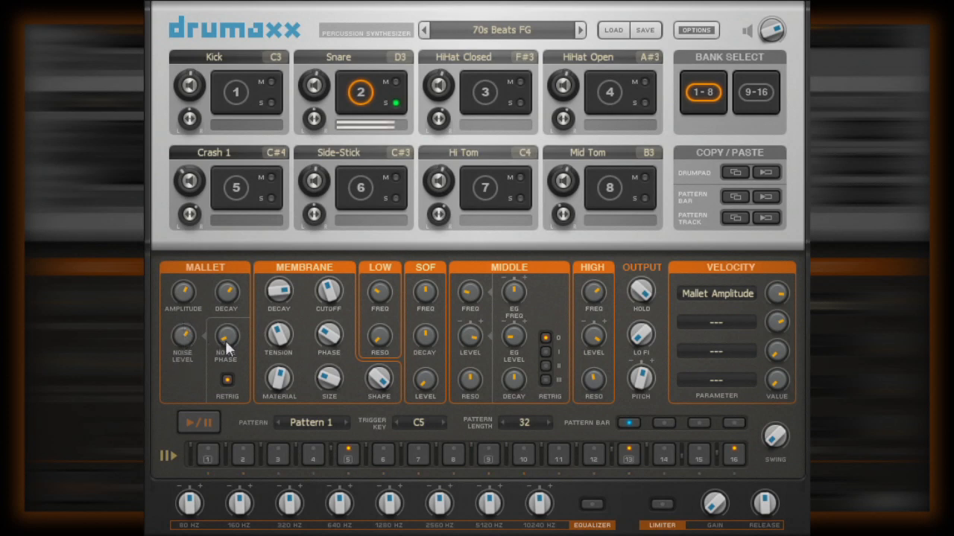
drag(225, 341, 218, 202)
drag(187, 332, 187, 317)
drag(232, 341, 234, 336)
drag(183, 336, 192, 381)
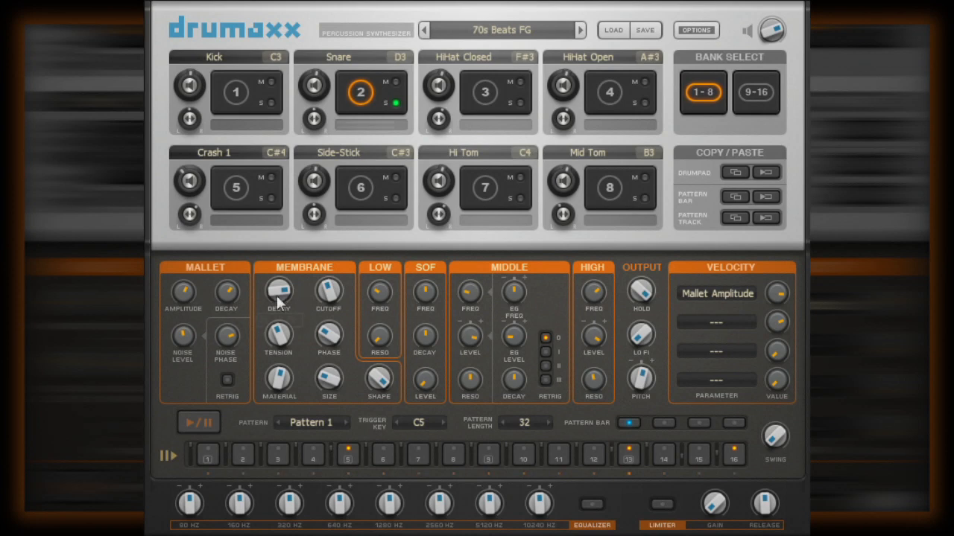
Step: Reduce the Snare's membrane decay moderately and lower the membrane cutoff
drag(281, 350, 402, 358)
drag(406, 514, 289, 528)
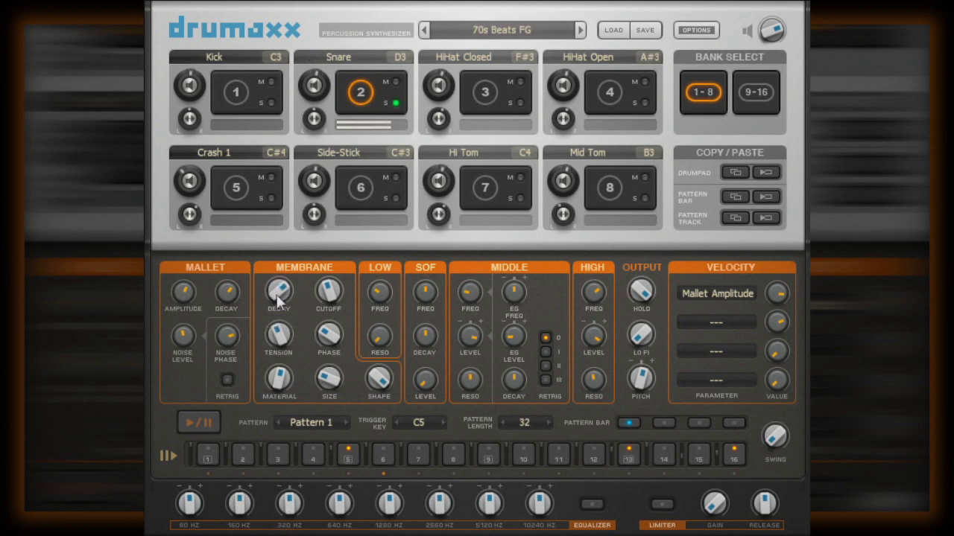
click(326, 289)
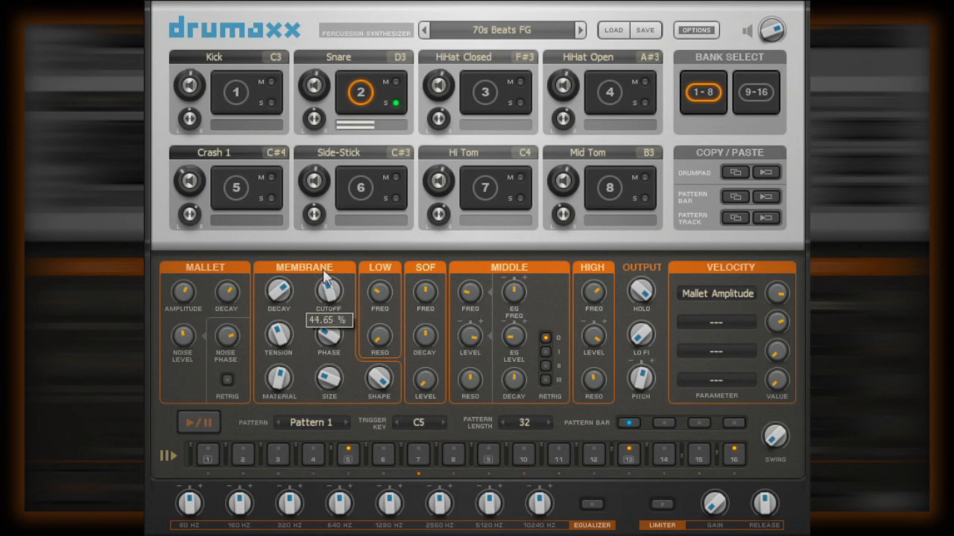
Step: Sweep the Snare's membrane tension up to about 59% and down to a low setting of roughly one quarter
drag(293, 115, 276, 535)
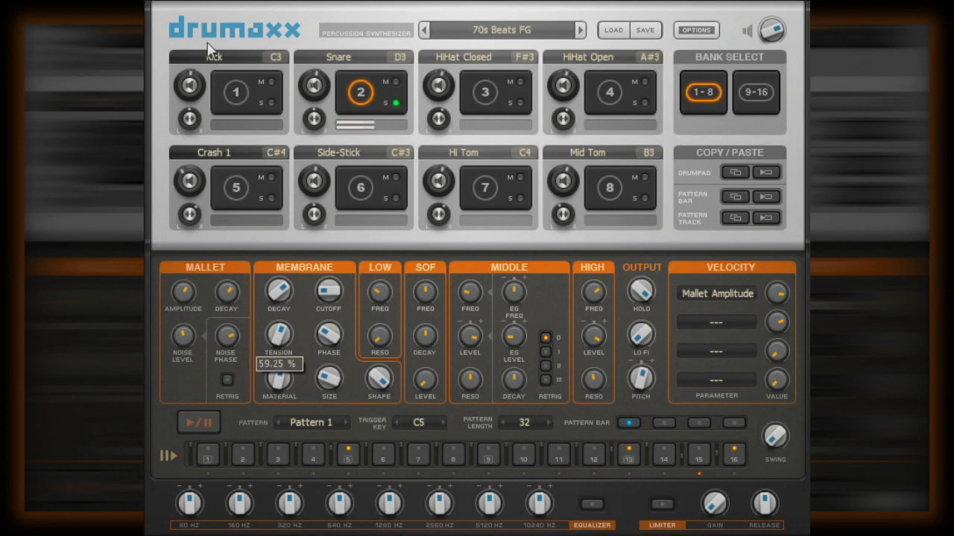
drag(282, 338, 272, 535)
drag(281, 339, 274, 535)
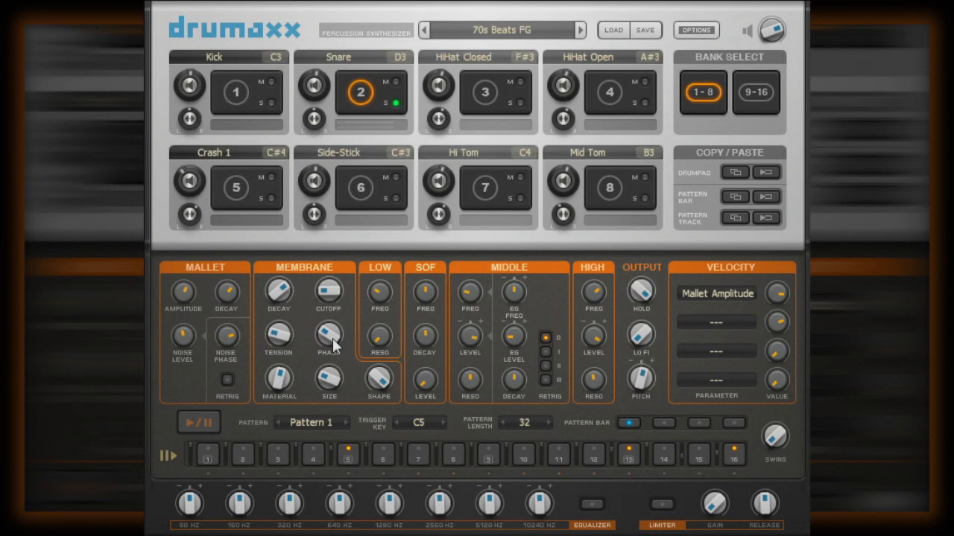
Step: Sweep the Snare's membrane phase up and down its range and set a new phase position
mouse_move(333, 345)
drag(314, 285, 246, 477)
drag(246, 369, 249, 187)
drag(327, 333, 326, 280)
drag(326, 337, 328, 294)
drag(324, 333, 241, 3)
drag(241, 534, 249, 295)
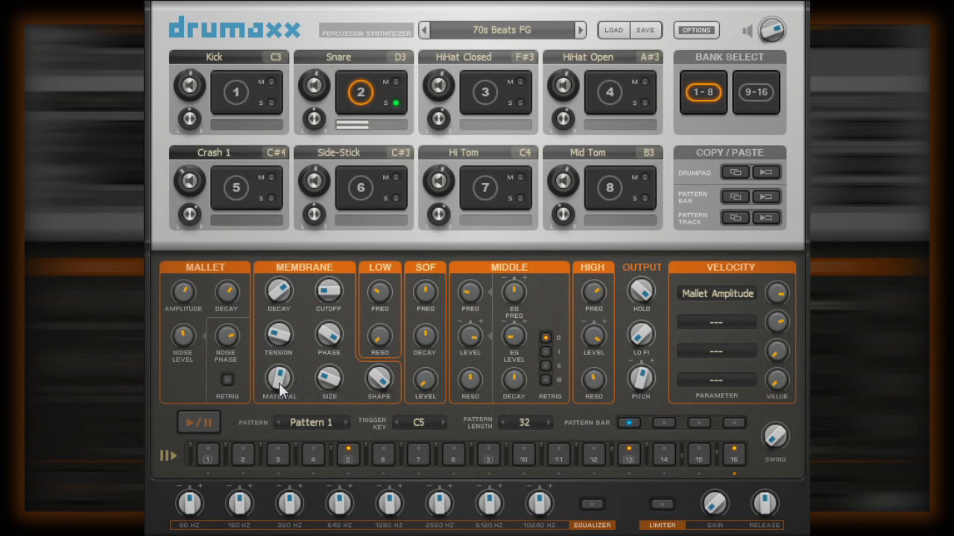
Step: Sweep the Snare's membrane material between about 87% and 11%, and set it slightly below the middle
drag(280, 384, 296, 107)
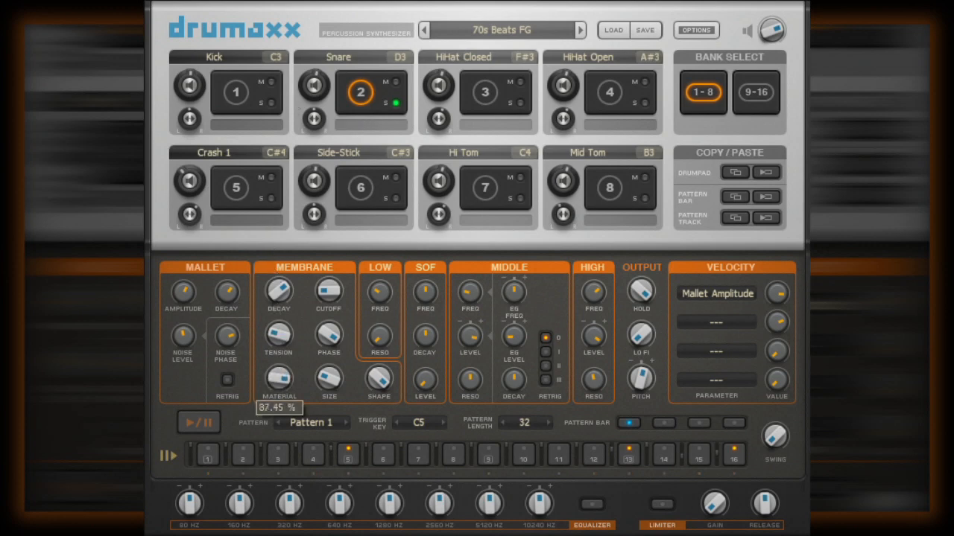
drag(259, 1, 223, 211)
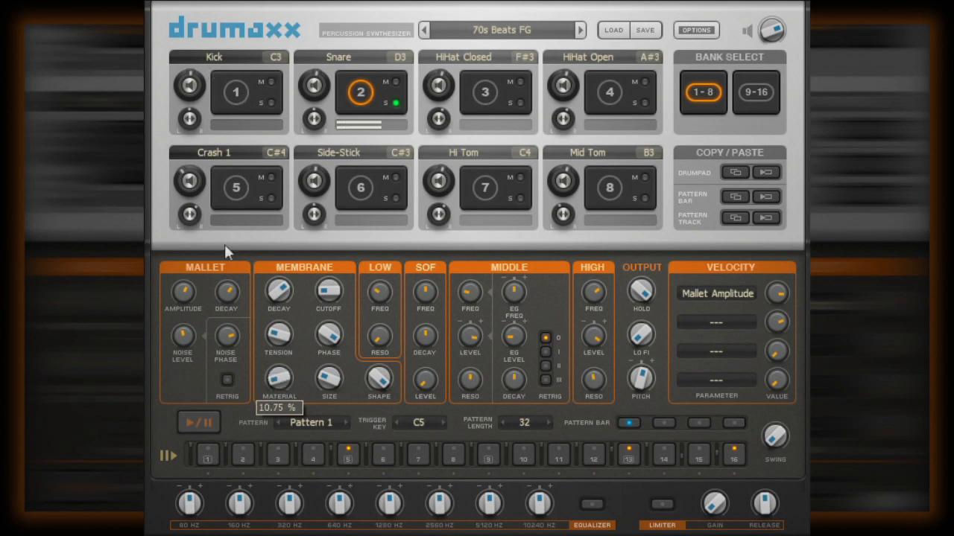
drag(225, 244, 224, 247)
drag(276, 380, 275, 322)
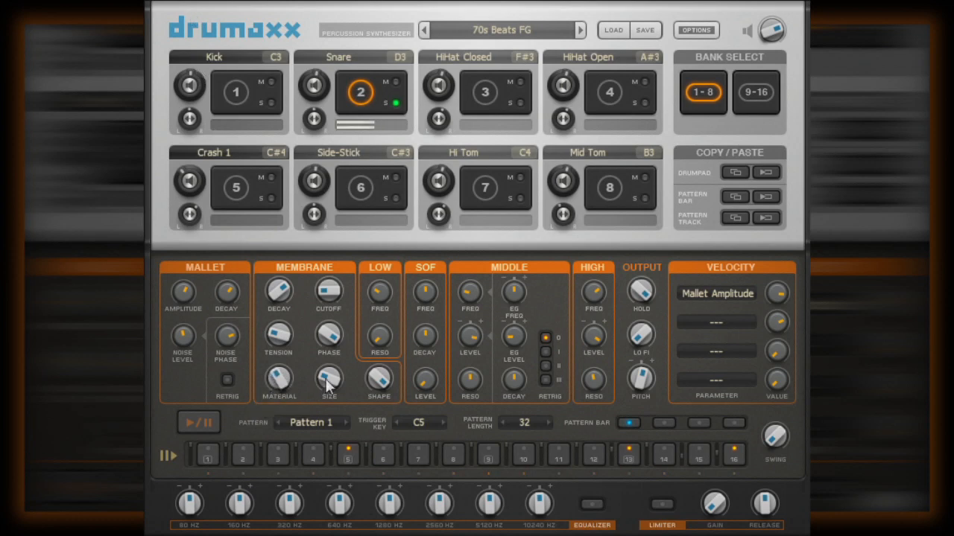
Step: Sweep the Snare's membrane size down to about 12%, set it just above the middle, and turn the membrane shape to a high setting
drag(328, 382, 216, 2)
drag(332, 395, 296, 181)
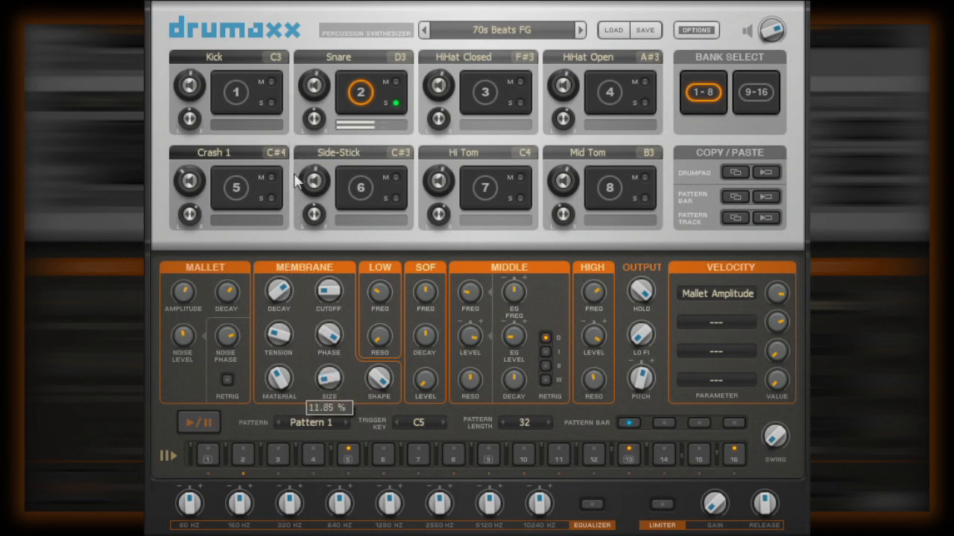
drag(295, 181, 147, 358)
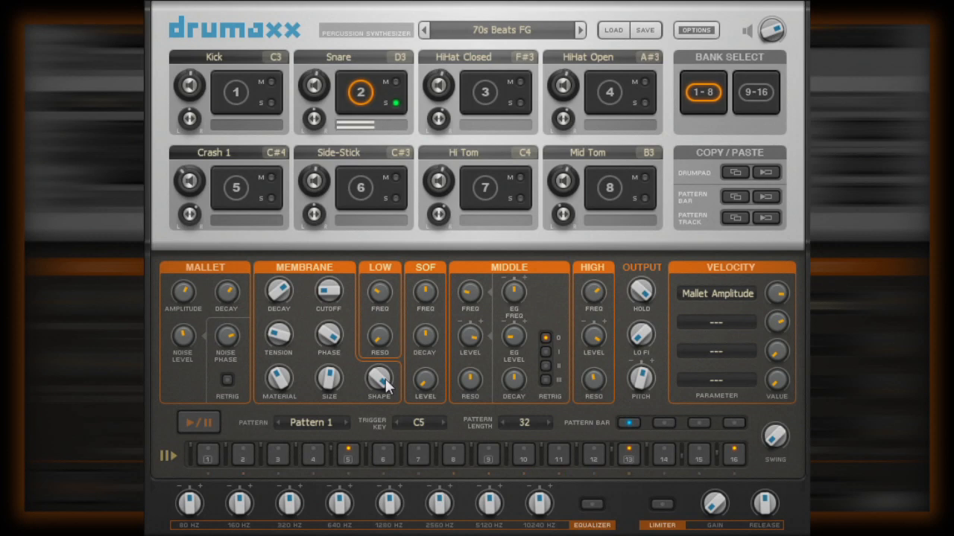
drag(386, 379, 326, 339)
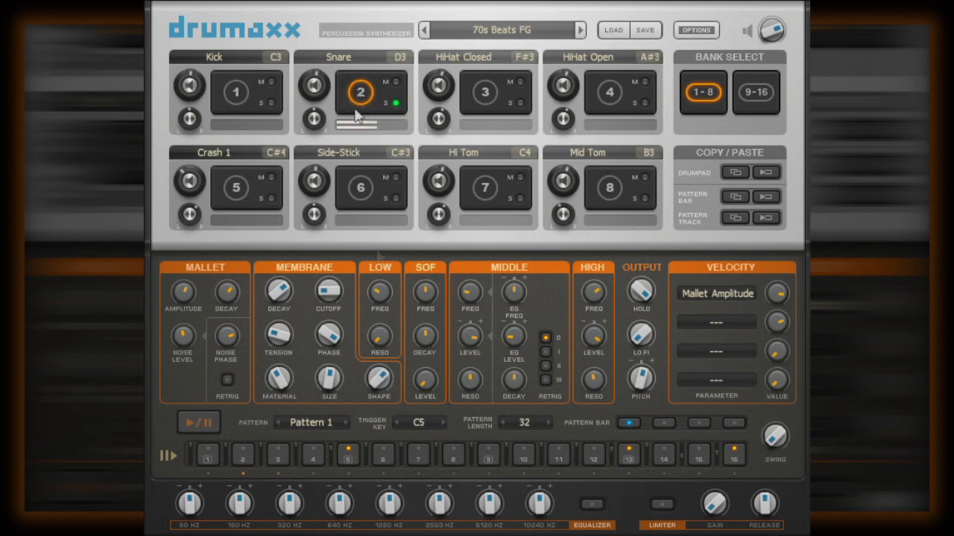
drag(381, 378, 351, 93)
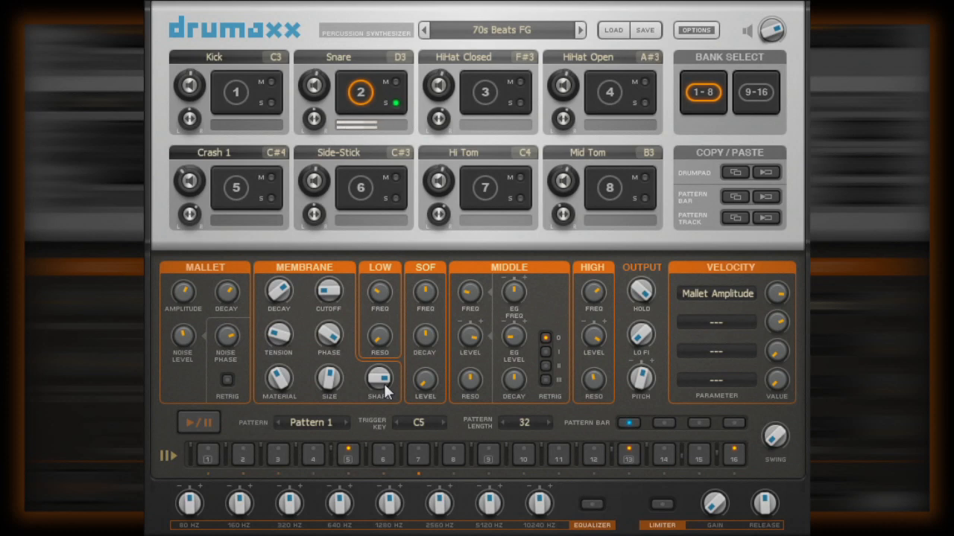